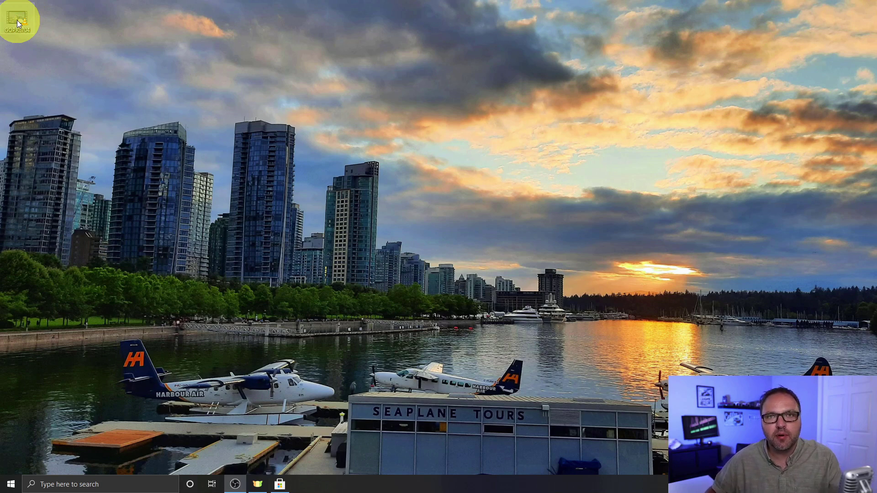
# Step: Play the GOPR8704 clip from the desktop in VLC, then close the player
pyautogui.doubleClick(17, 20)
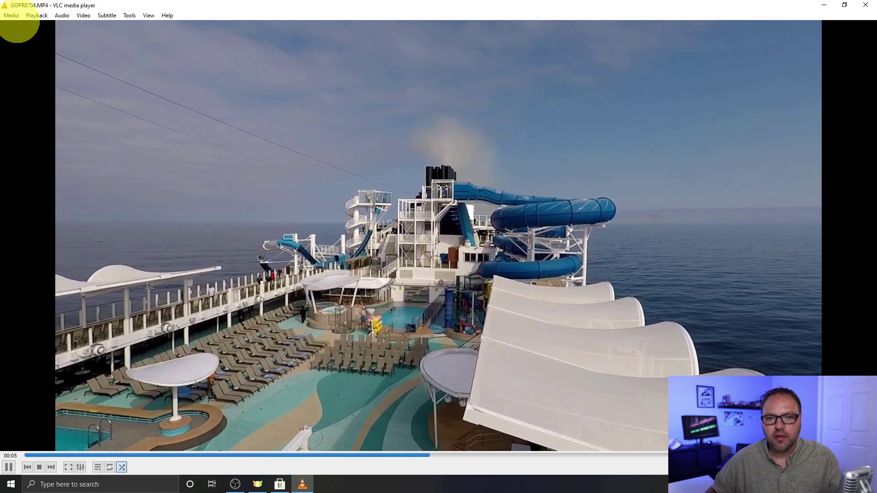
pyautogui.click(868, 5)
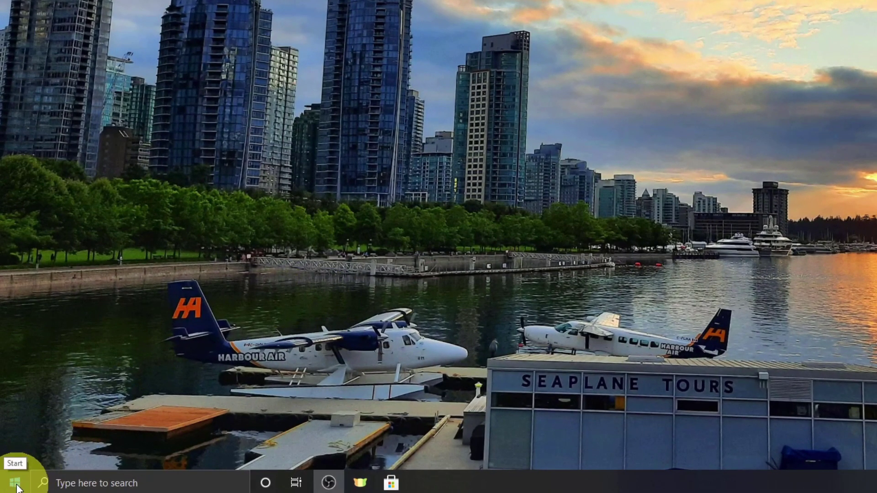
# Step: Browse the Start menu app list, then dismiss it without launching anything
pyautogui.click(17, 488)
pyautogui.scroll(-8, 100, 295)
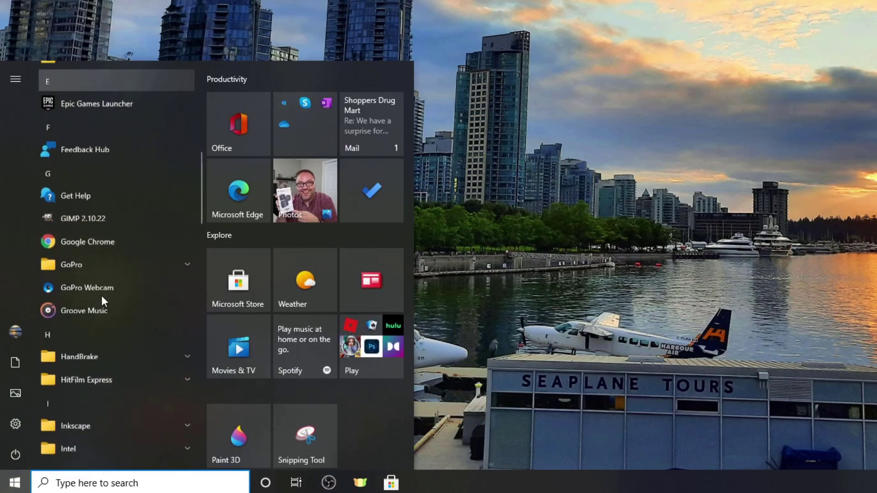
pyautogui.scroll(-10, 101, 297)
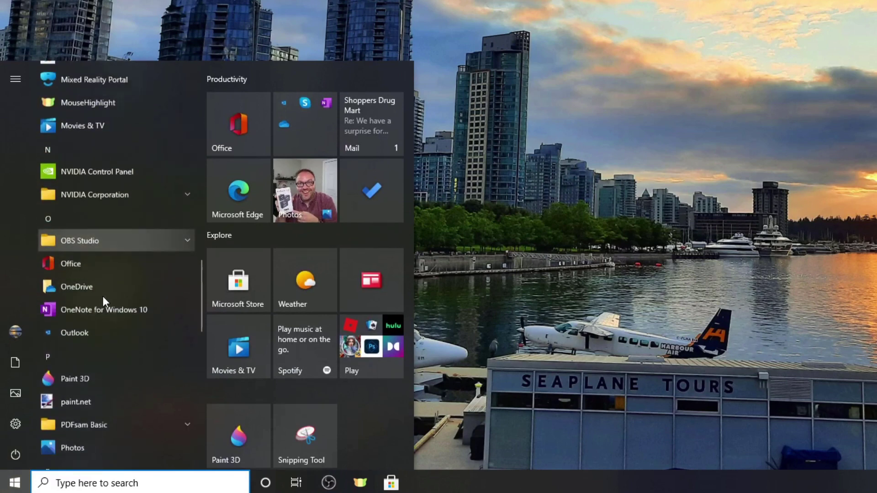
pyautogui.scroll(-2, 102, 296)
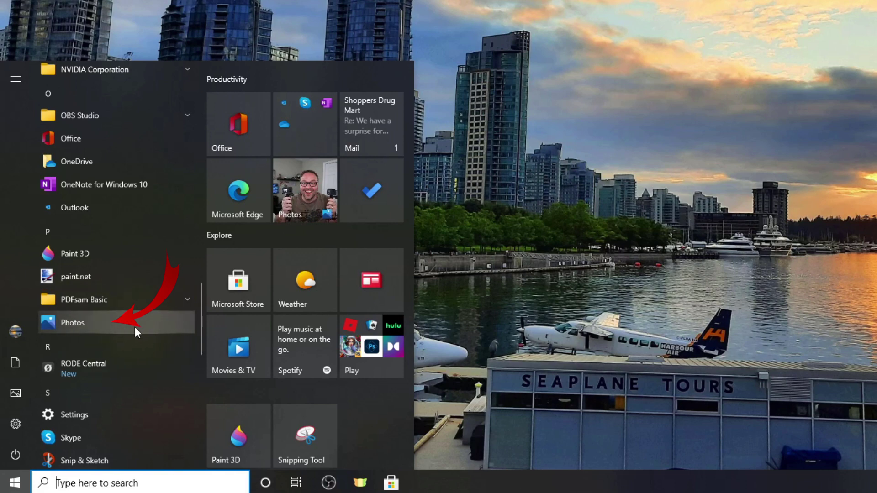
pyautogui.click(495, 186)
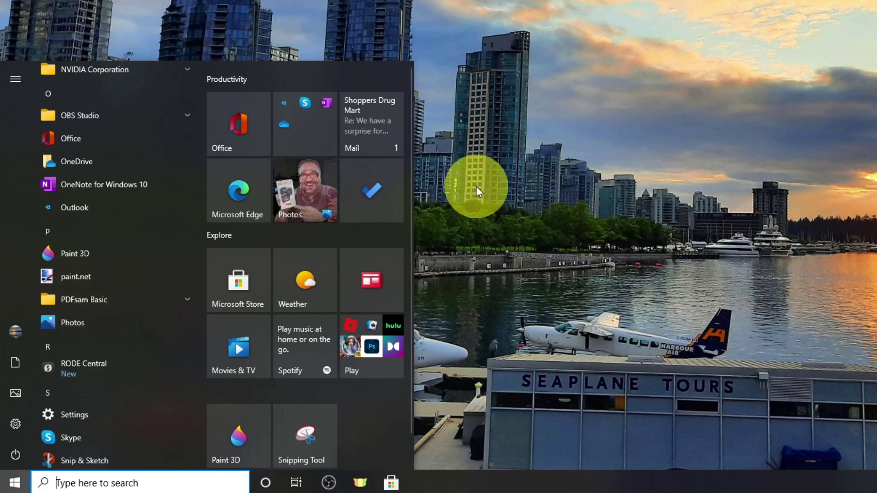
pyautogui.click(312, 305)
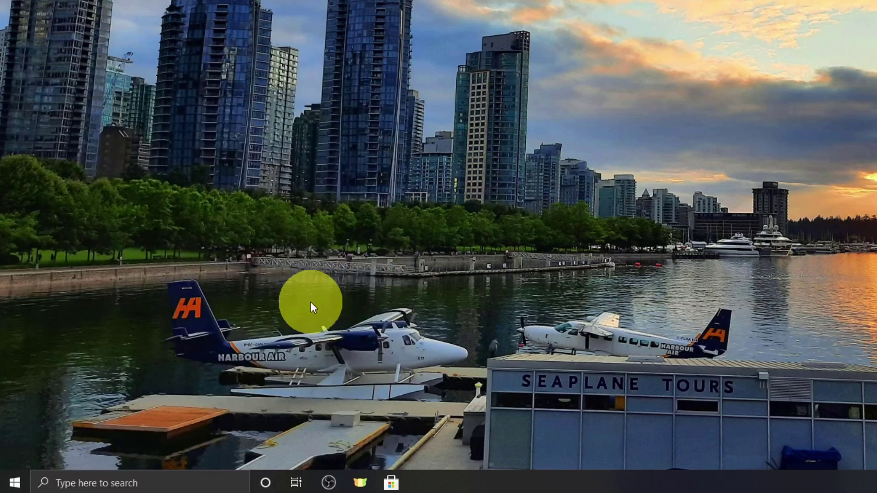
# Step: Search for 'video' and launch Video Editor from the results
pyautogui.click(124, 482)
pyautogui.write('video')
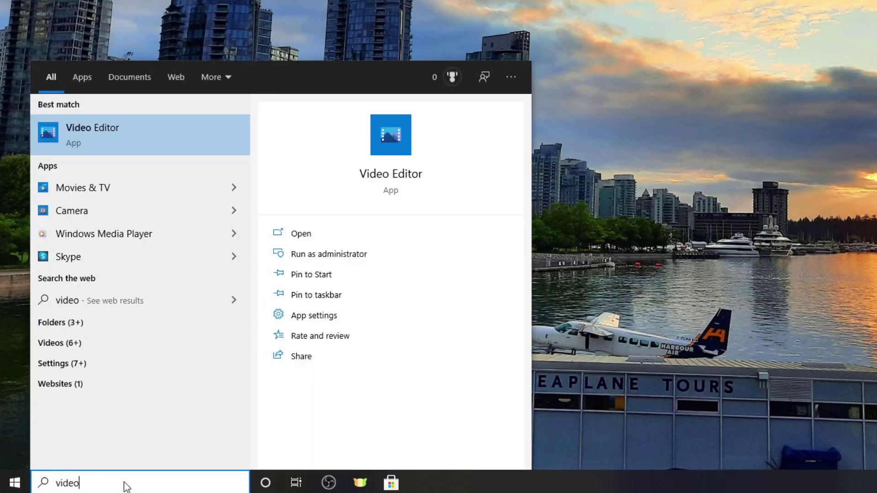
pyautogui.click(155, 137)
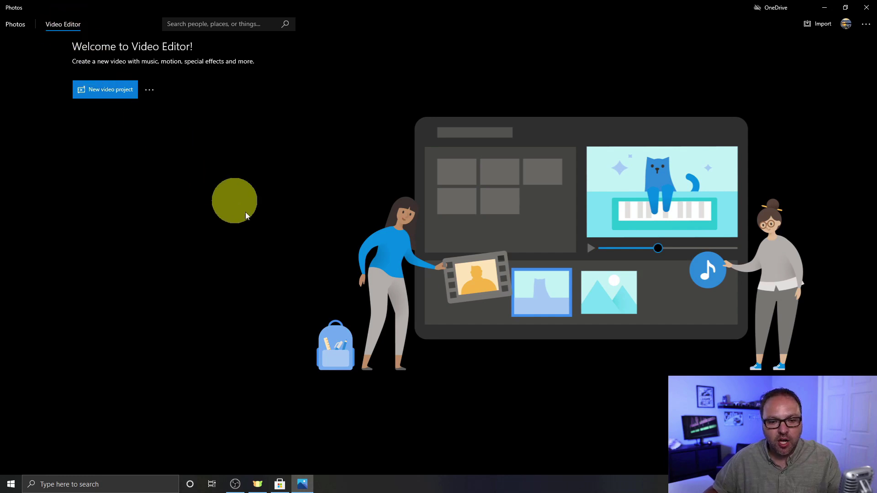
pyautogui.click(279, 483)
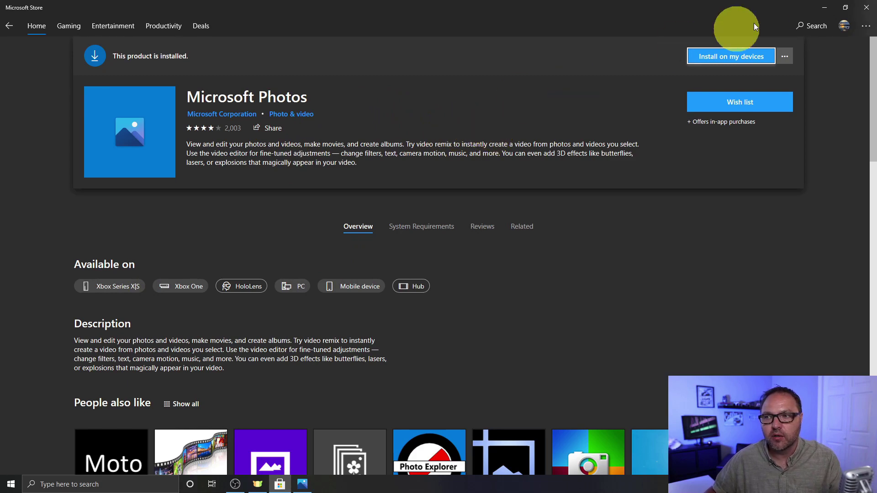
pyautogui.click(824, 5)
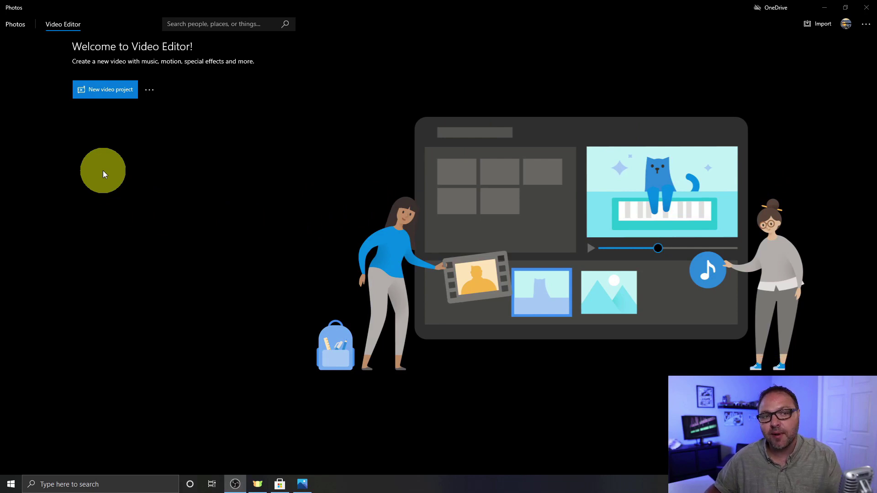
# Step: Create a new video project and name it 'Cruise No Audio'
pyautogui.click(108, 98)
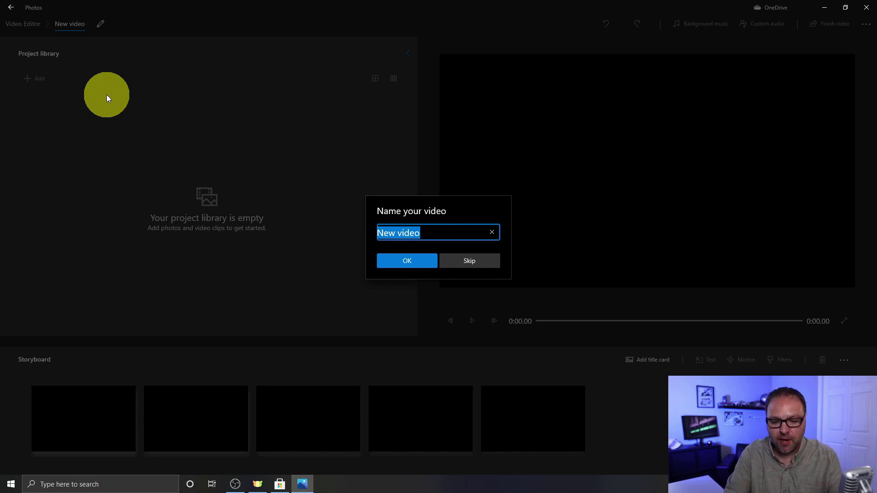
pyautogui.write('Cruise No Aud')
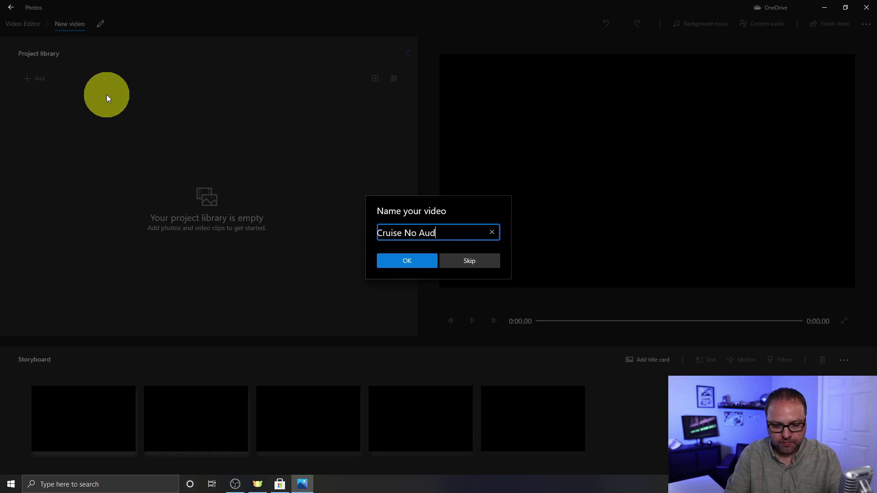
pyautogui.click(417, 265)
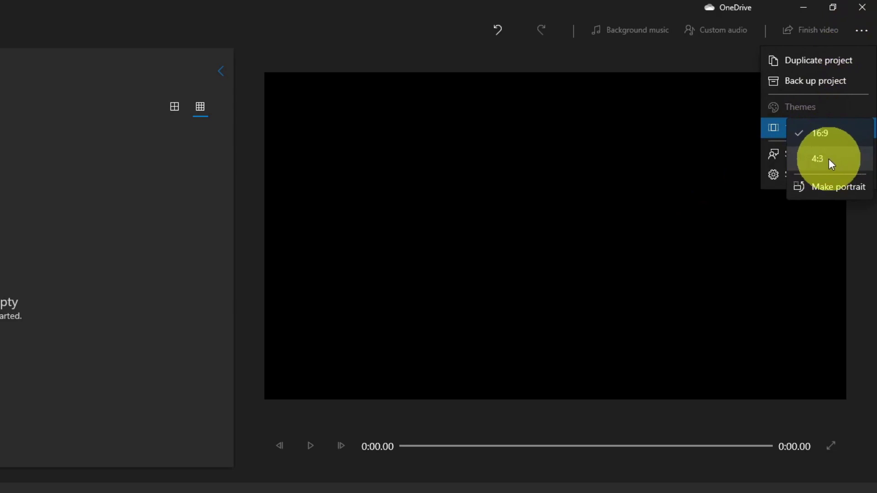
pyautogui.click(835, 189)
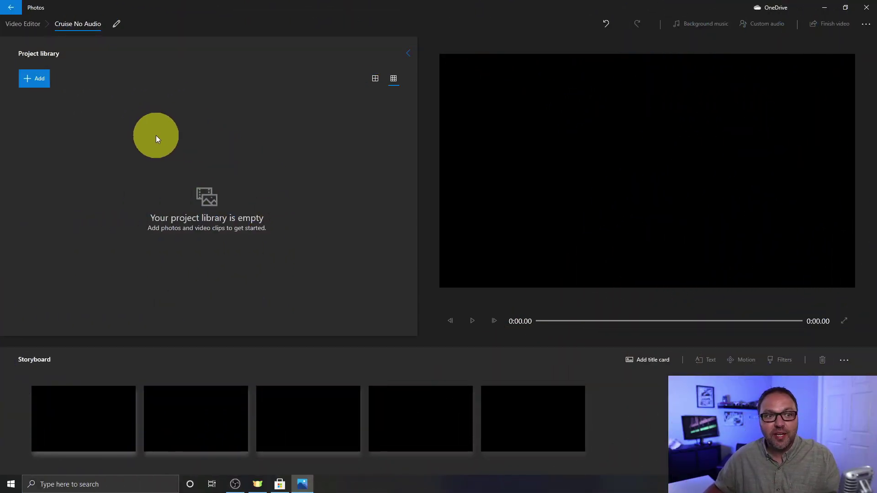
# Step: Try adding media from this PC, then cancel the file picker
pyautogui.click(39, 84)
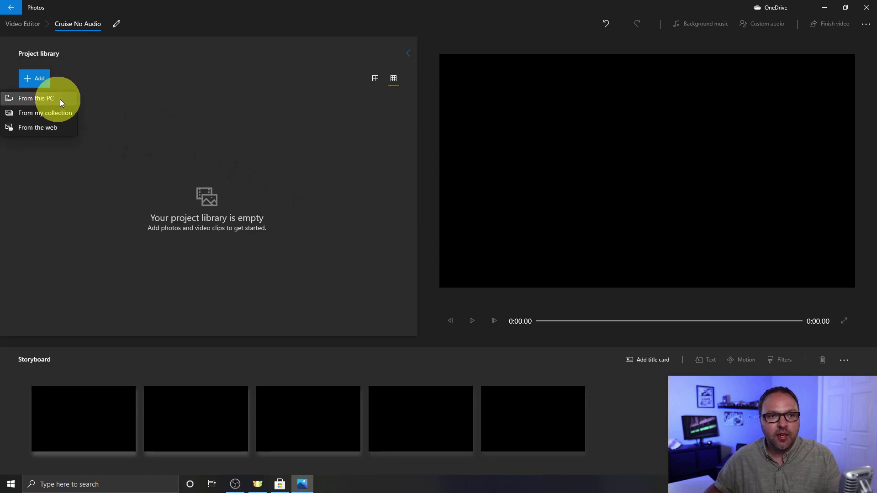
pyautogui.click(64, 98)
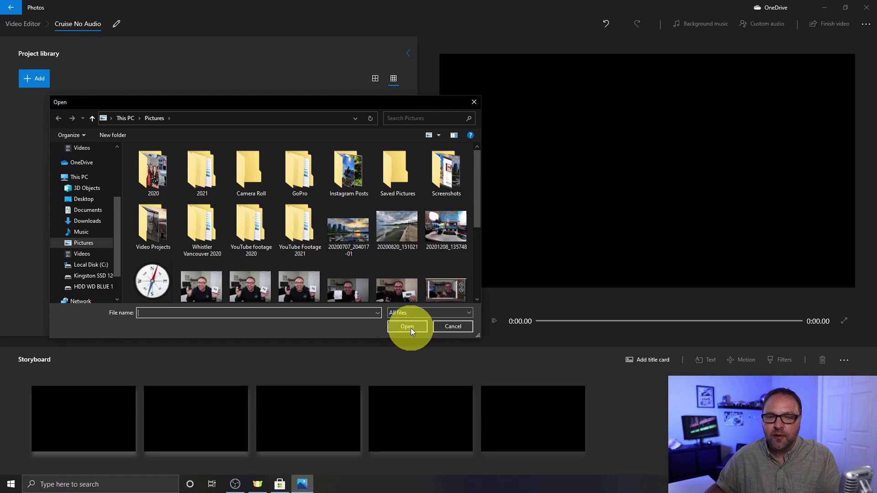
pyautogui.click(473, 103)
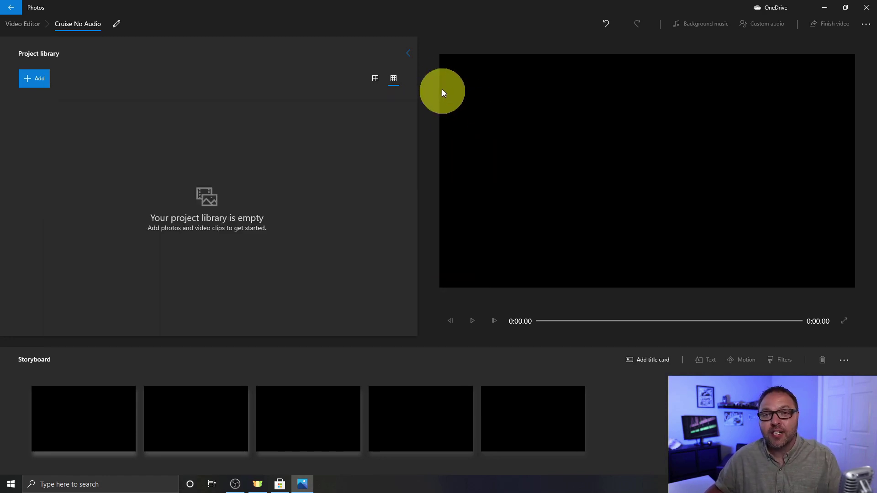
# Step: Shrink the editor window and drag the GOPR8704 desktop clip into the Project library
pyautogui.moveTo(418, 9); pyautogui.dragTo(450, 26)
pyautogui.moveTo(11, 17); pyautogui.dragTo(215, 169)
pyautogui.moveTo(292, 189); pyautogui.dragTo(319, 201)
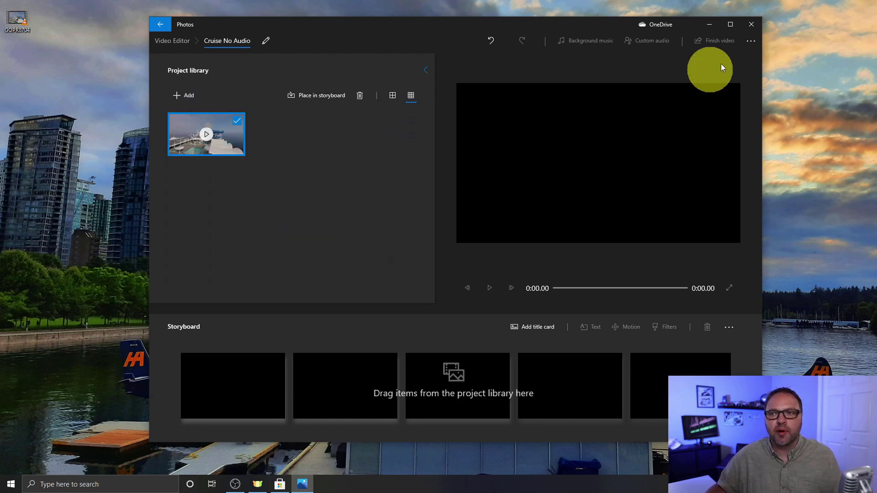
# Step: Maximize the editor and drag the cruise clip from the library into the first storyboard slot
pyautogui.click(730, 25)
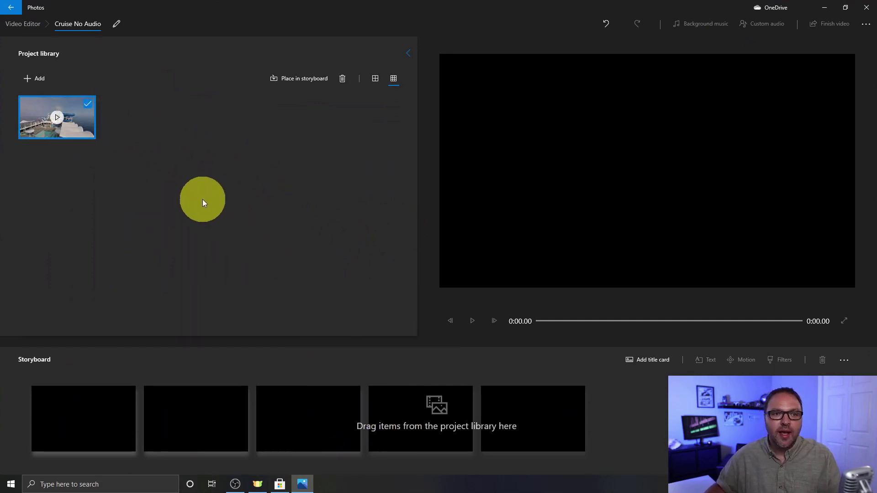
pyautogui.click(81, 125)
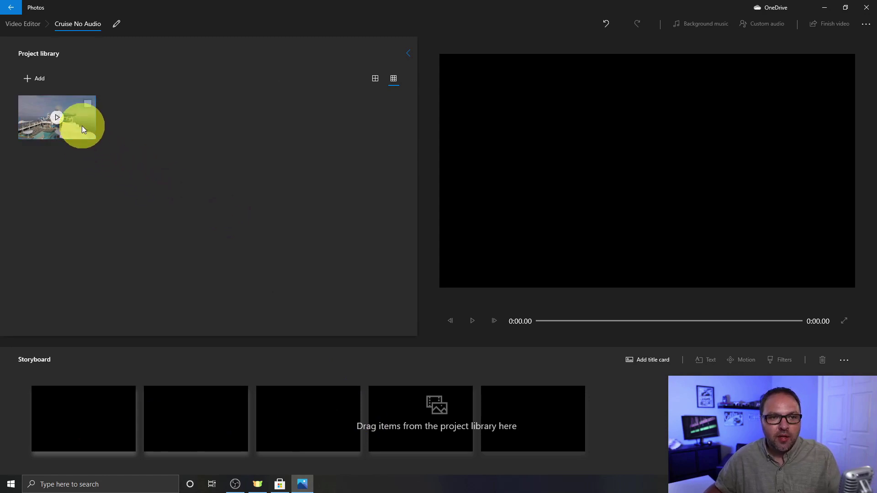
pyautogui.click(81, 124)
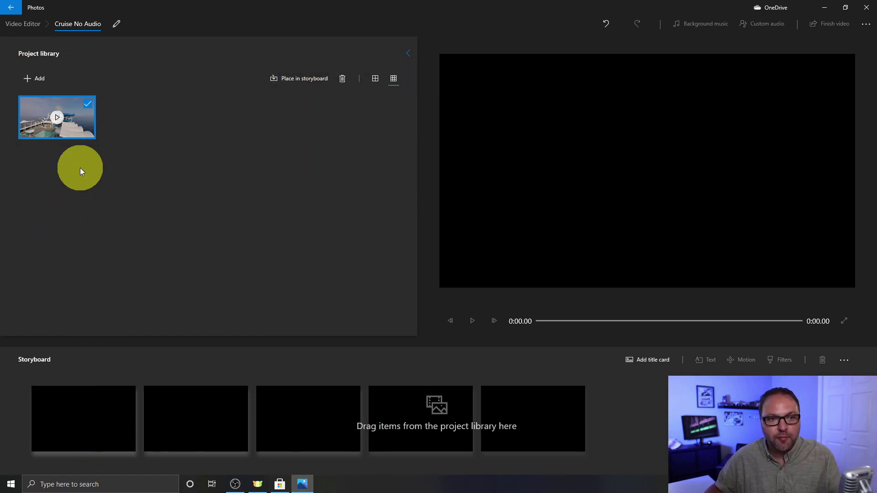
pyautogui.moveTo(78, 123); pyautogui.dragTo(103, 417)
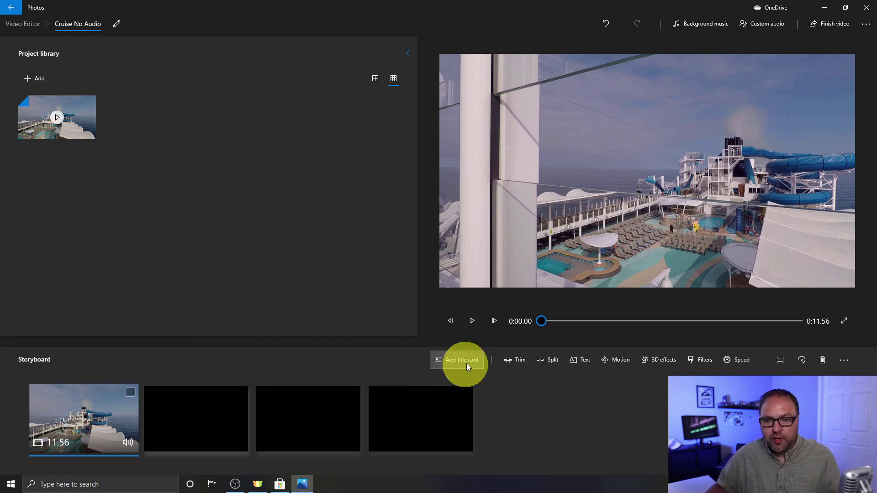
# Step: Preview the clip briefly, then mute its audio using the storyboard volume control
pyautogui.click(472, 320)
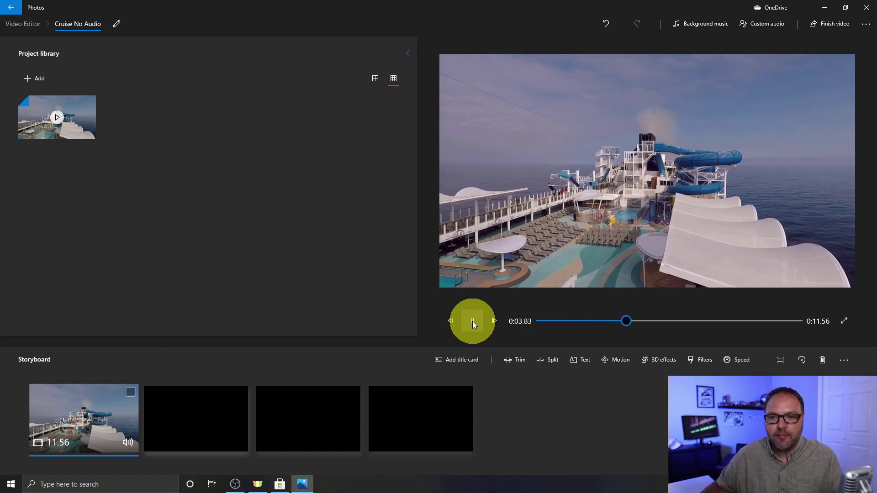
pyautogui.click(472, 321)
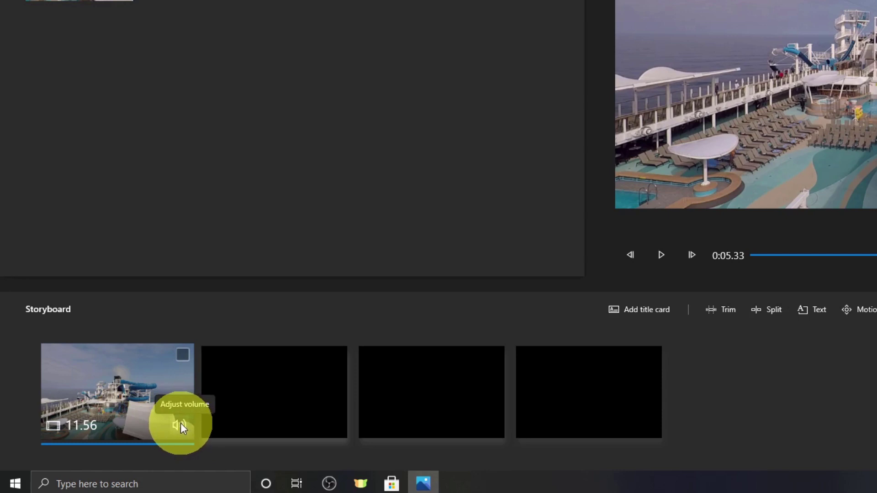
pyautogui.click(180, 426)
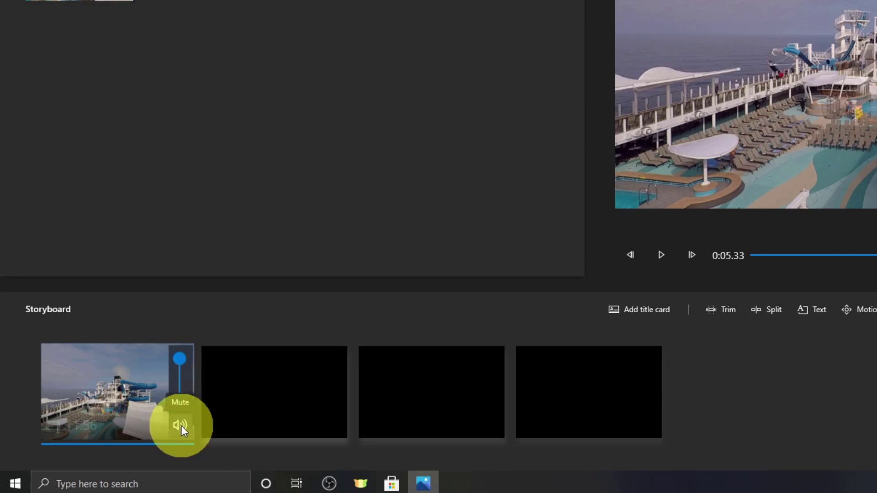
pyautogui.click(178, 363)
pyautogui.moveTo(179, 365); pyautogui.dragTo(184, 387)
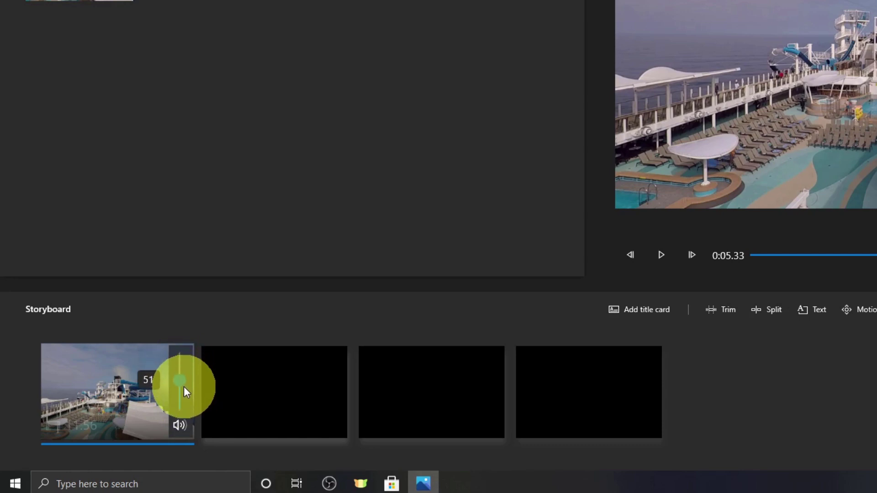
pyautogui.click(182, 427)
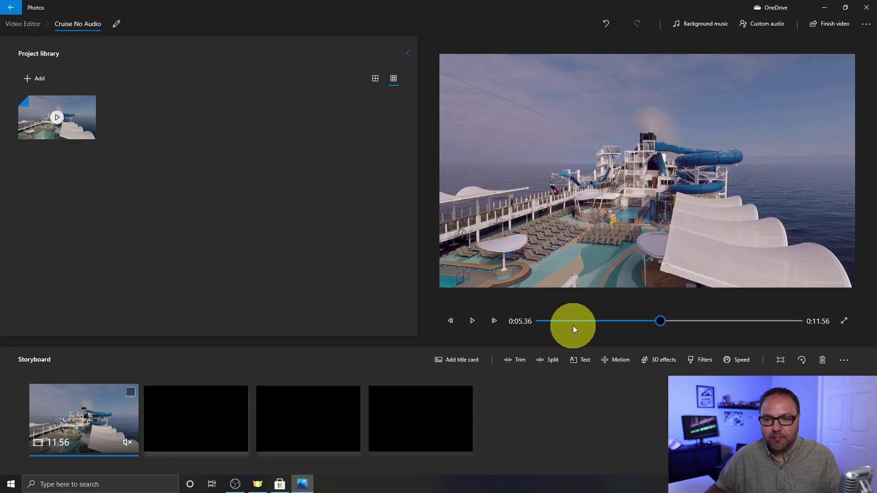
# Step: Replay the muted clip from 0:01.40 to 0:06.06 to confirm it is silent
pyautogui.click(624, 306)
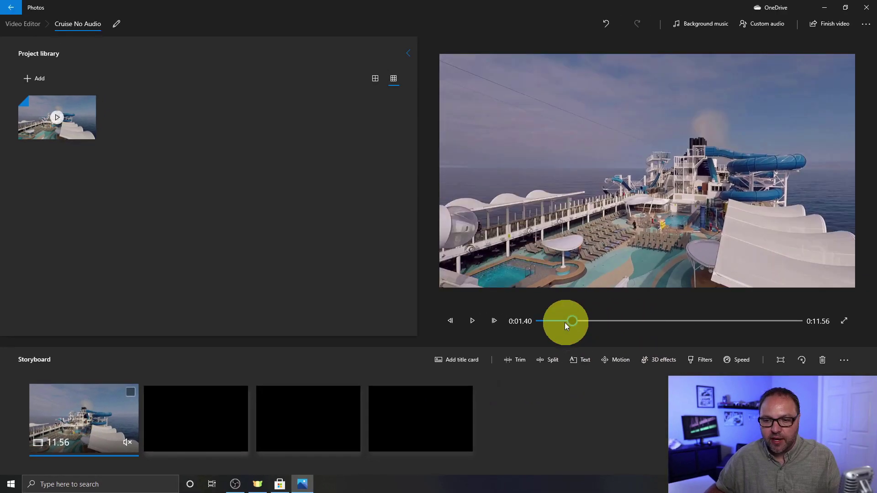
pyautogui.click(471, 321)
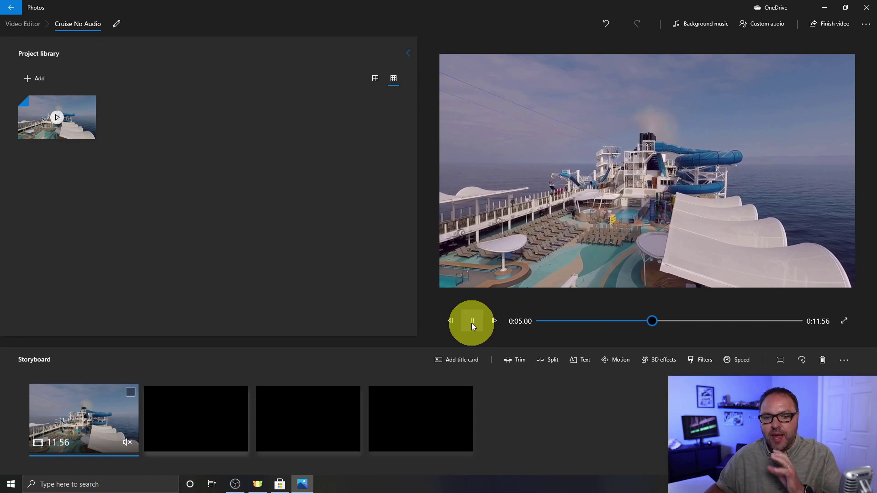
pyautogui.click(472, 321)
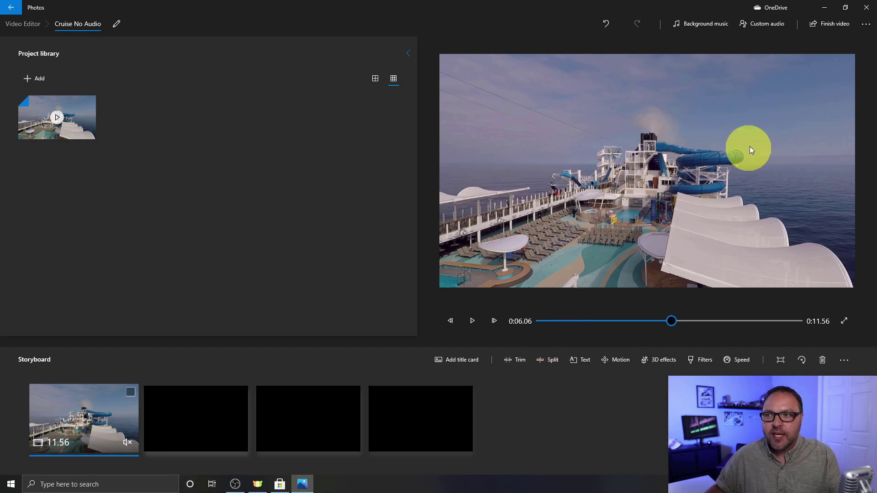
# Step: Finish the video at High 1080p quality and save it to the Desktop as 'Cruise No Audio'
pyautogui.click(830, 27)
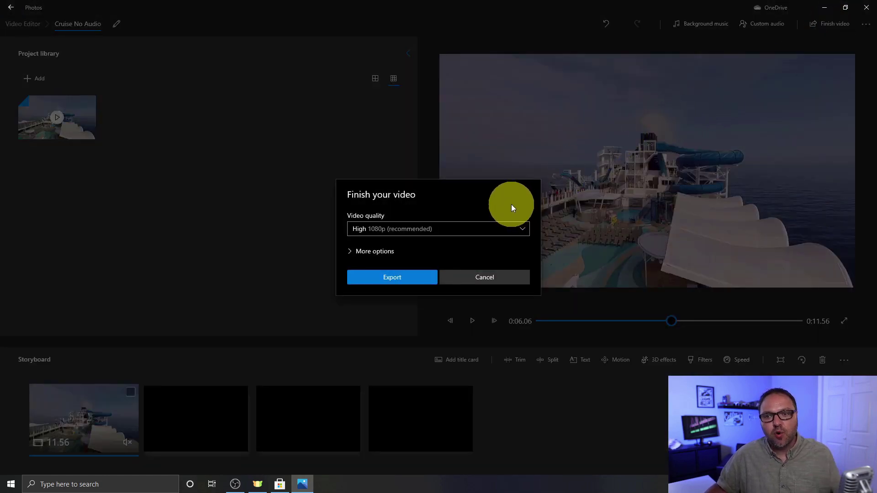
pyautogui.click(492, 229)
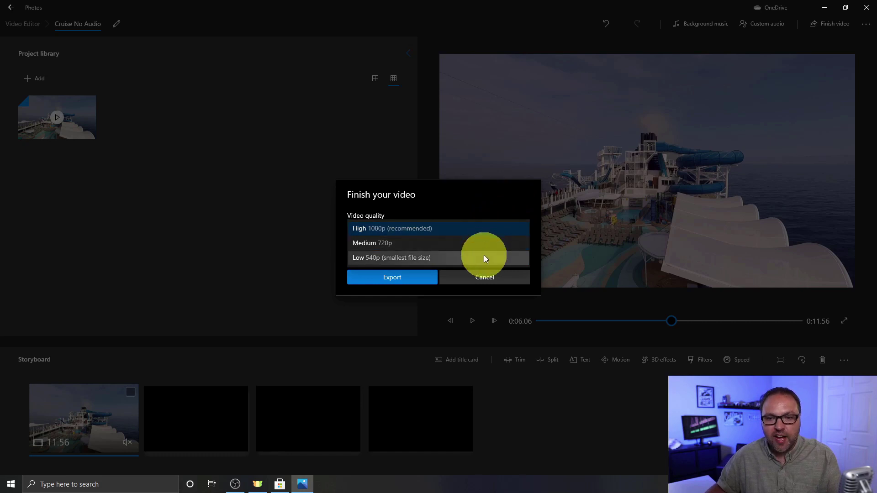
pyautogui.click(479, 228)
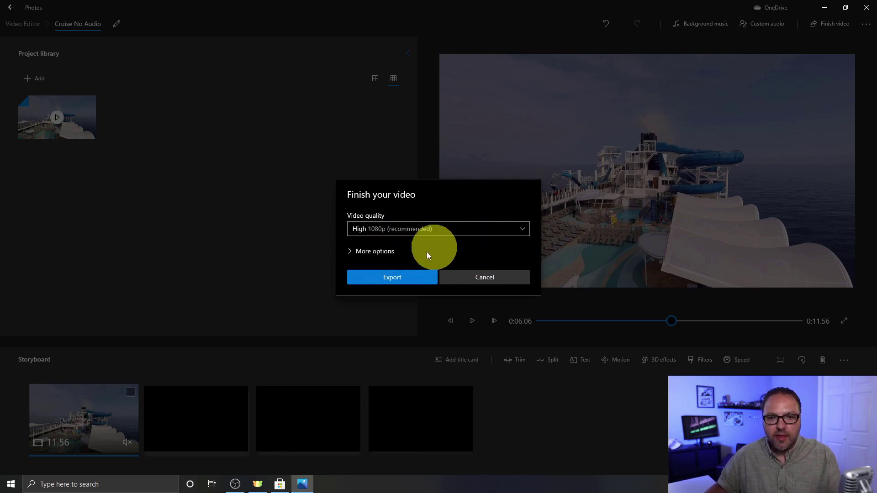
pyautogui.click(393, 281)
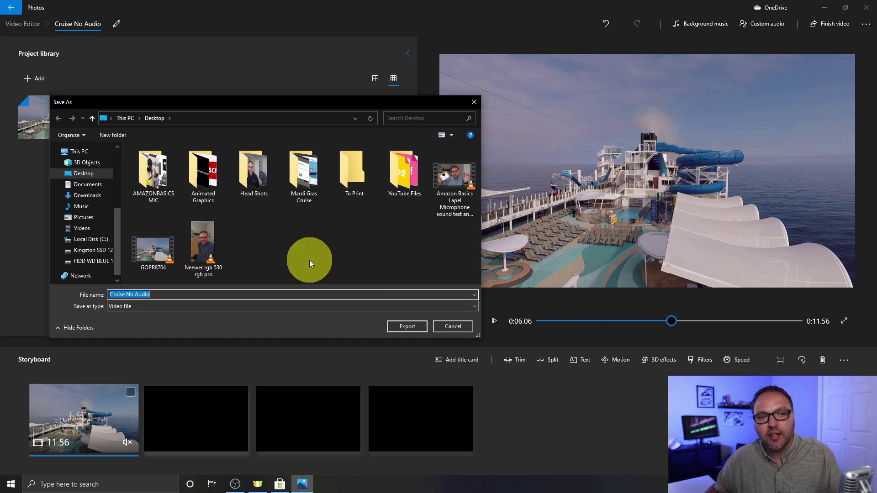
pyautogui.click(94, 179)
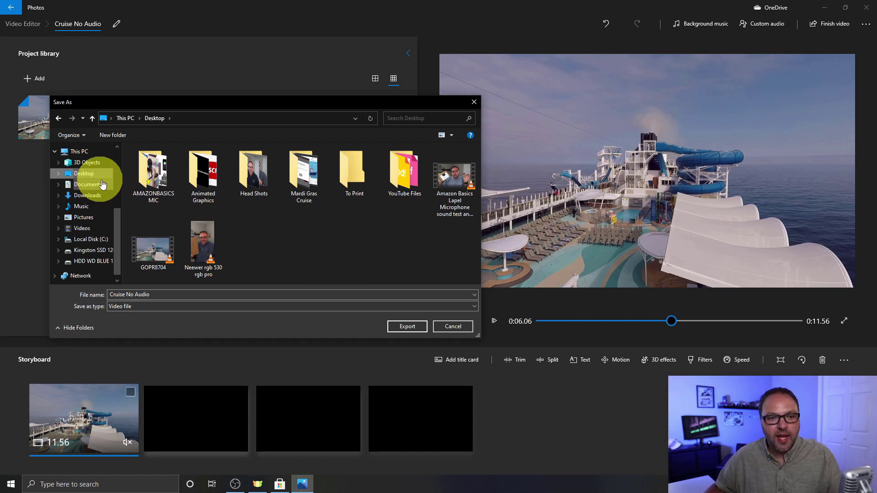
pyautogui.click(134, 297)
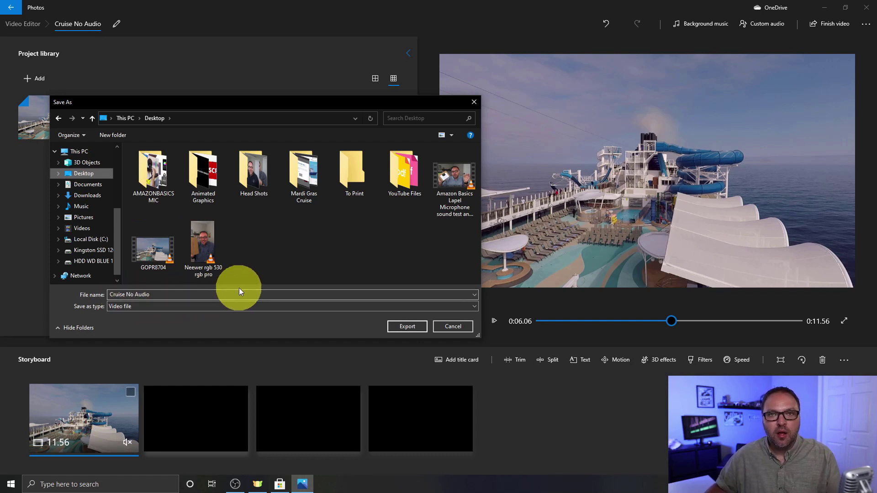
pyautogui.click(411, 327)
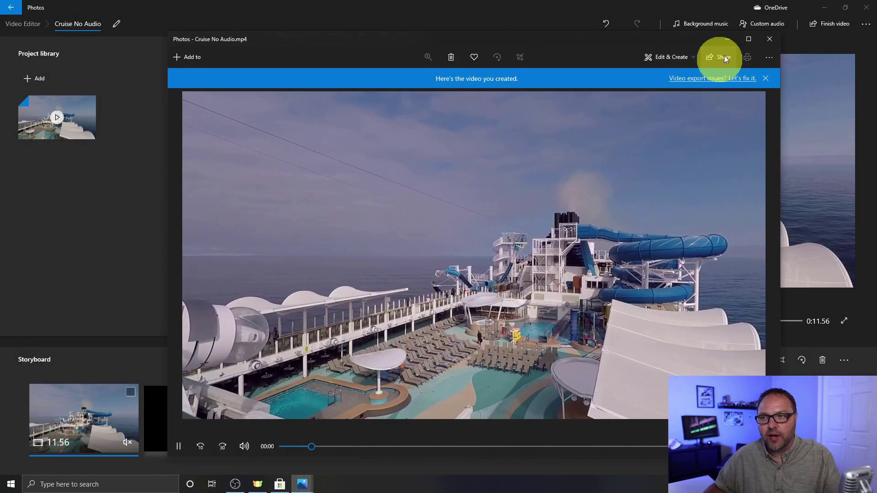
# Step: Close the Photos playback of the exported video and minimize Video Editor
pyautogui.click(770, 39)
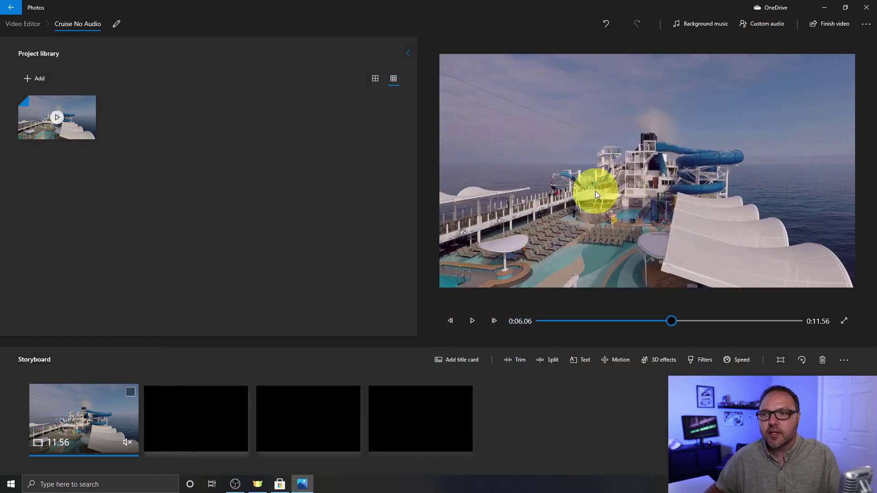
pyautogui.click(825, 8)
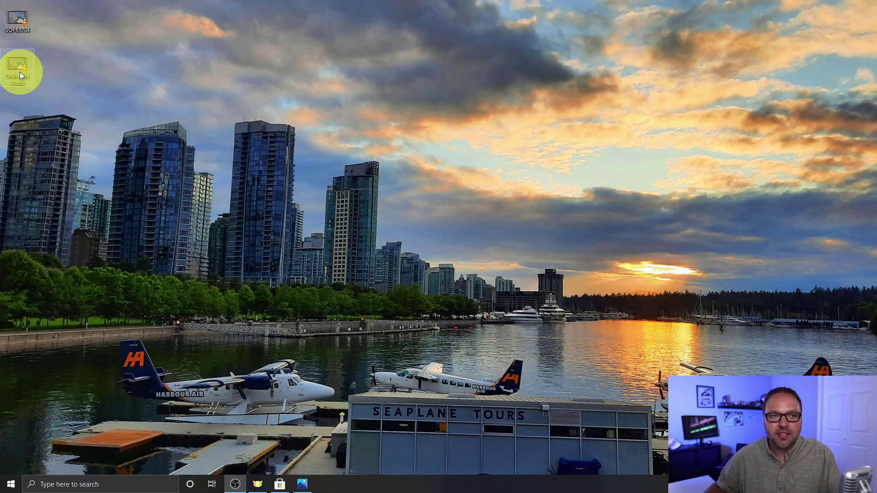
# Step: Open Cruise No Audio.mp4 from the desktop in VLC and let it play silently
pyautogui.doubleClick(20, 71)
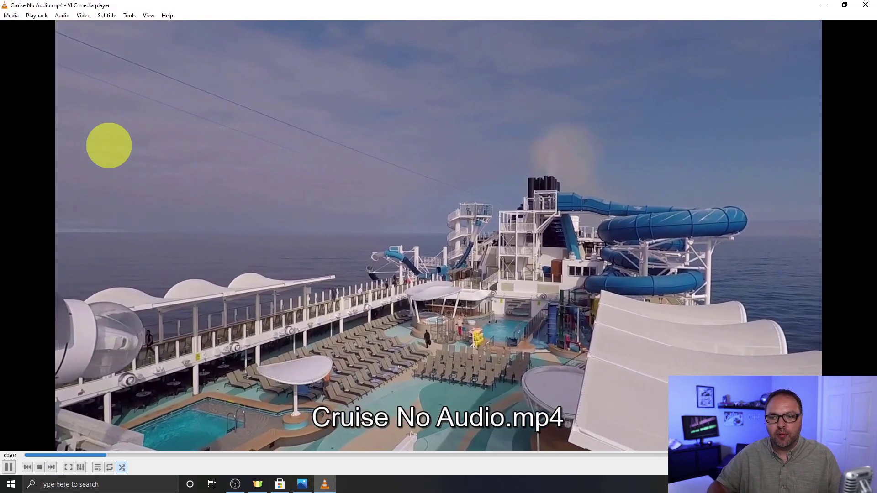